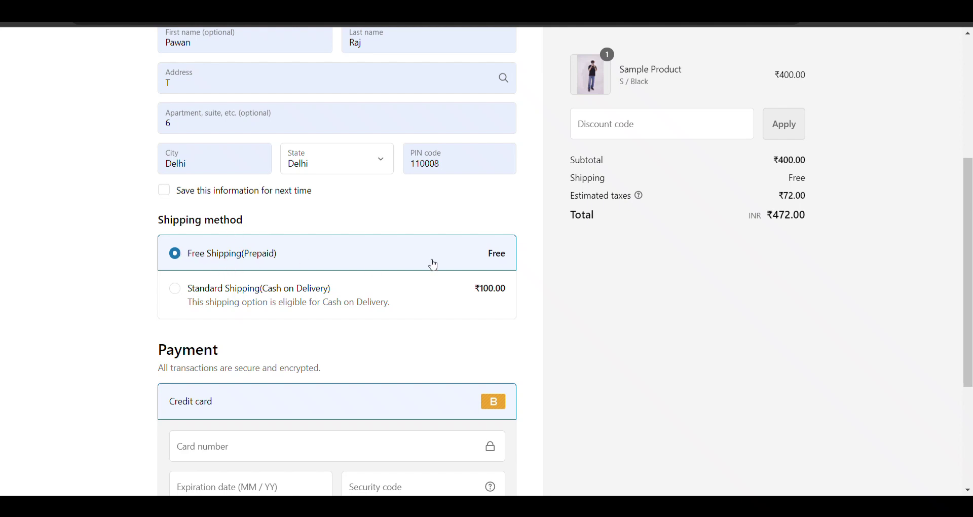
- Toggle between ₹100 Standard Shipping (Cash on Delivery) and Free Shipping (Prepaid), ending on Free Shipping
click(279, 297)
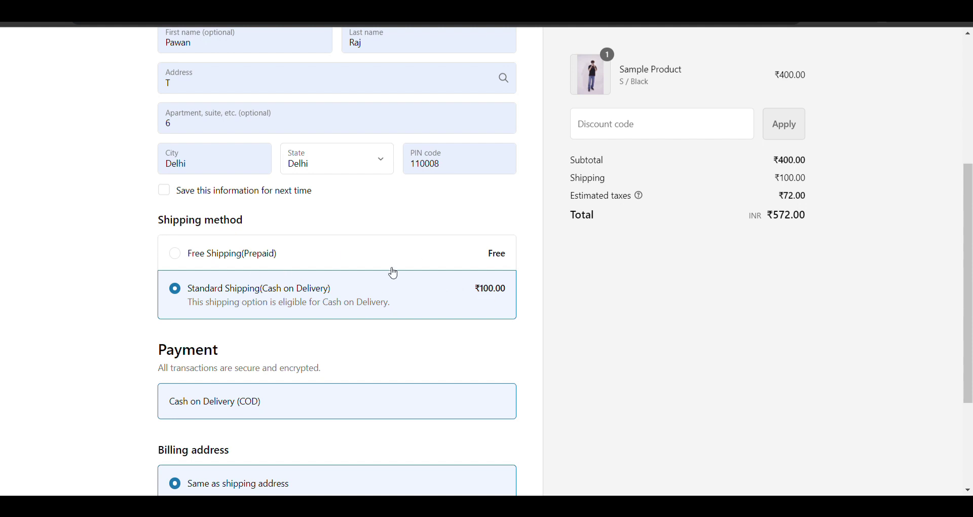
click(344, 255)
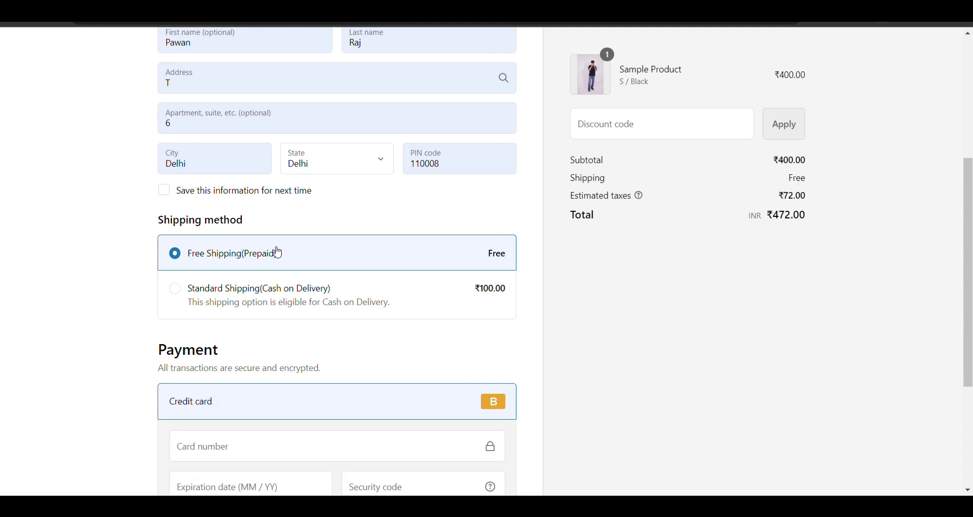
click(308, 298)
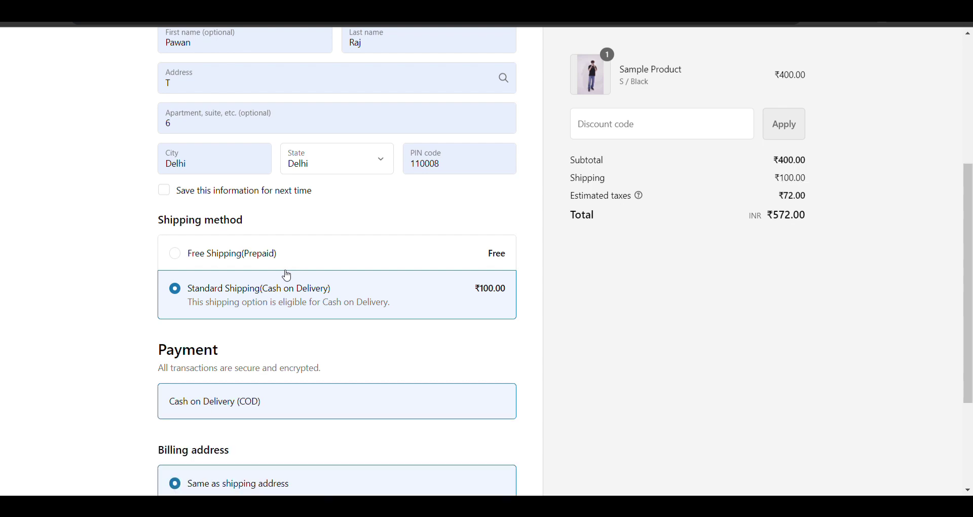
scroll(287, 276, down, 2)
scroll(287, 274, up, 5)
scroll(287, 273, down, 4)
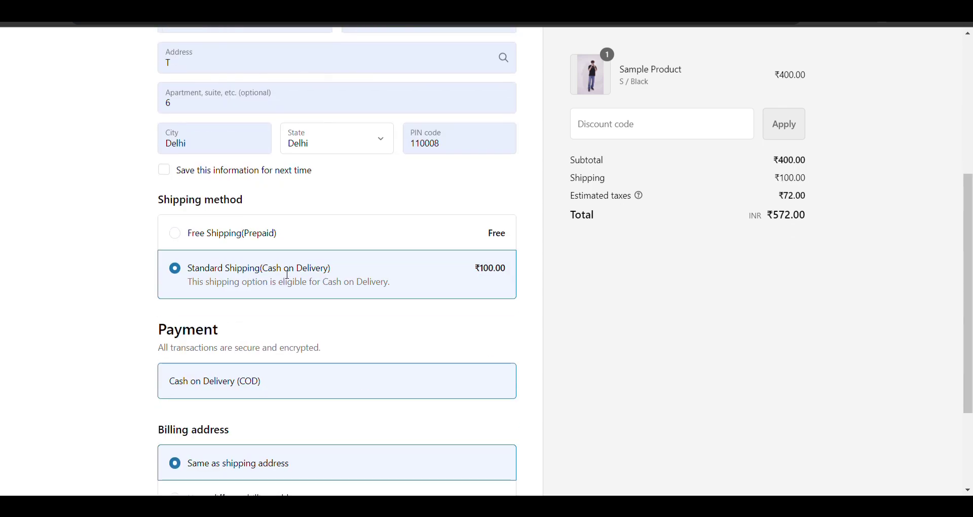
click(289, 242)
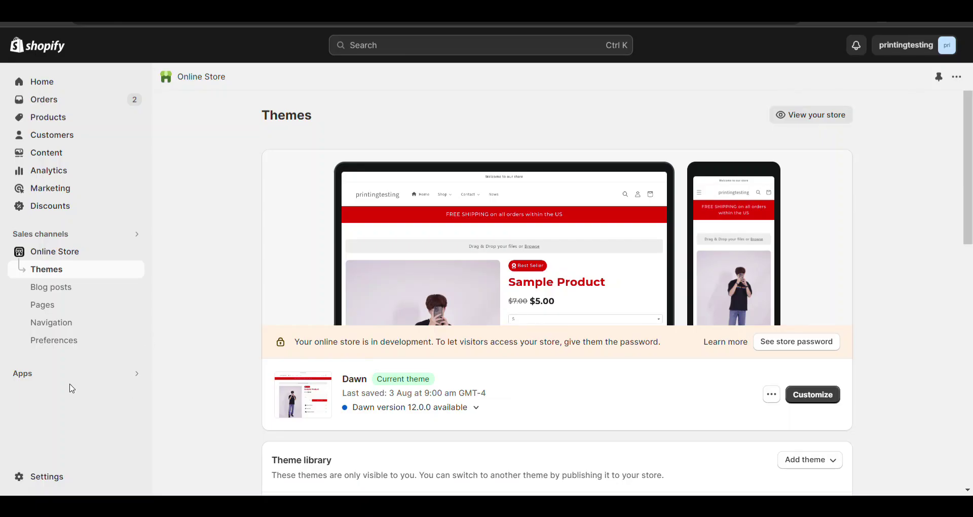
- Search the App Store for 'advance cash on delivery' and open the Advanced Cash on Delivery listing
click(44, 477)
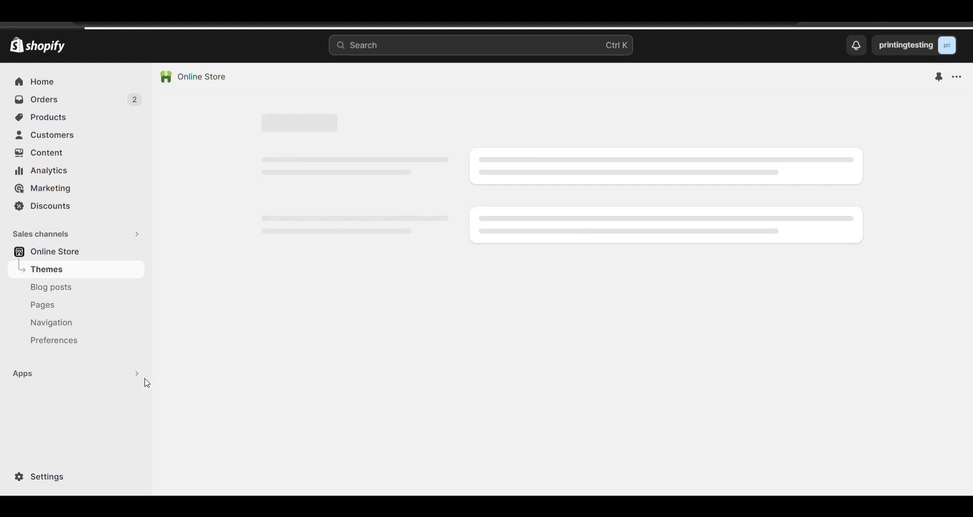
click(78, 377)
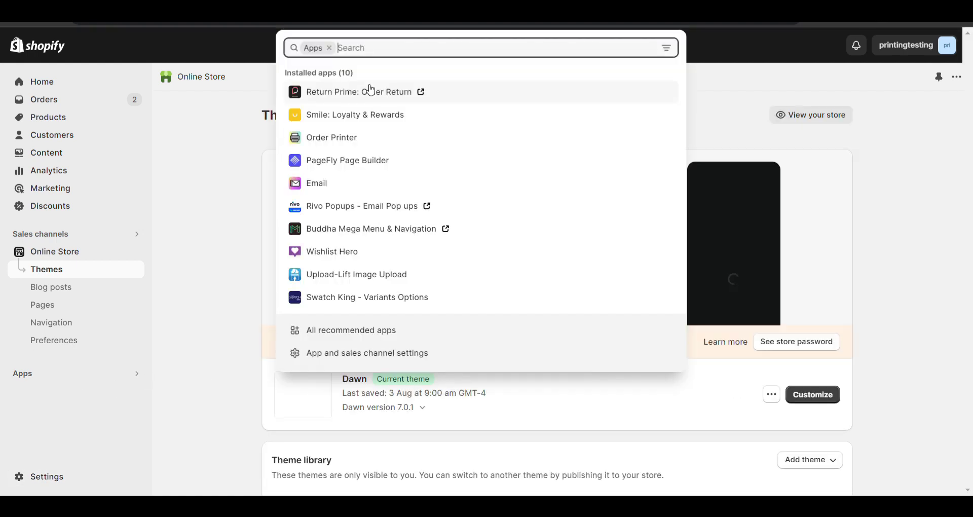
text(advabc)
key(BackSpace)
key(BackSpace)
text(nce cash on delivery)
click(370, 82)
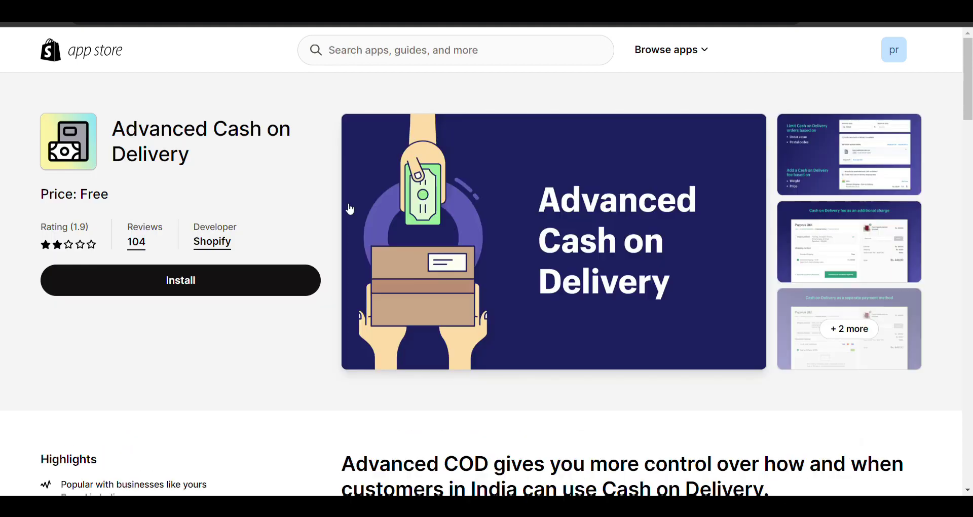
click(207, 282)
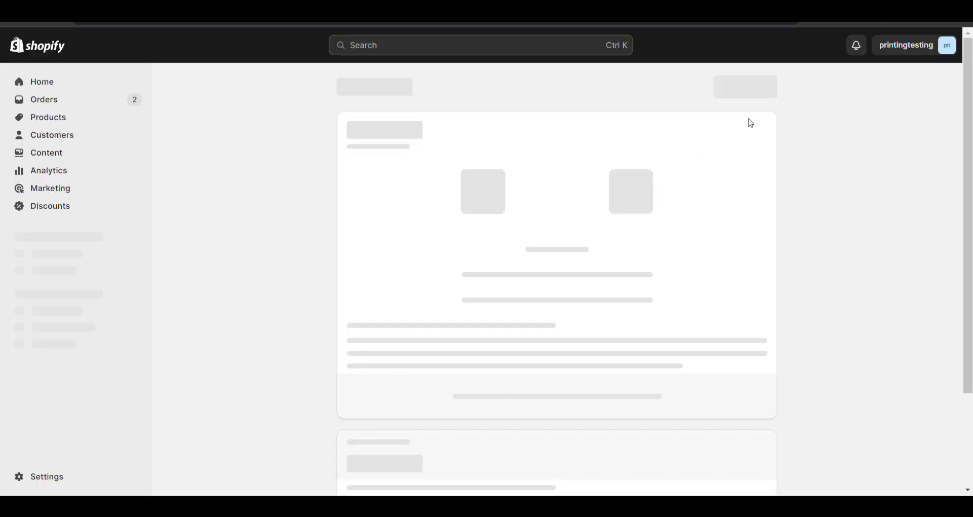
- Install the free Advanced Cash on Delivery app and start editing its minimum order subtotal
click(768, 86)
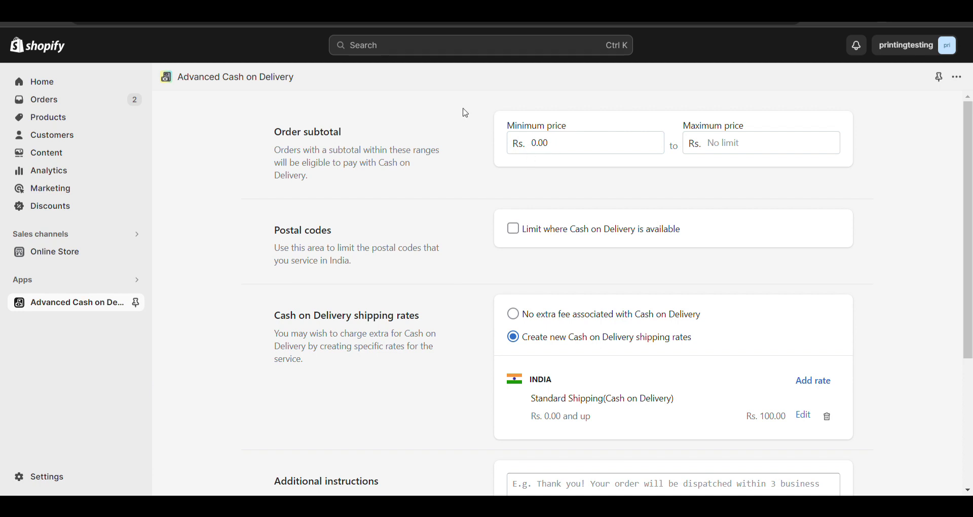
click(565, 148)
click(719, 152)
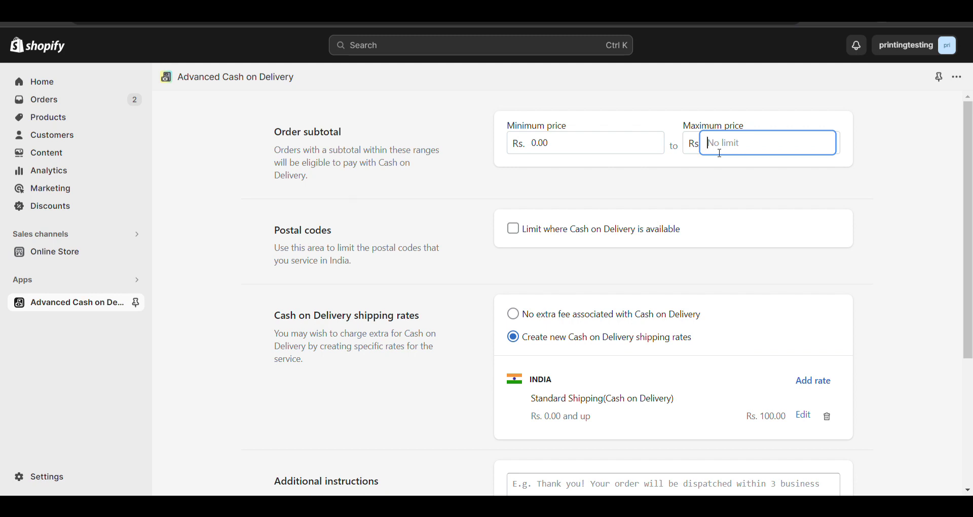
click(536, 147)
text(50)
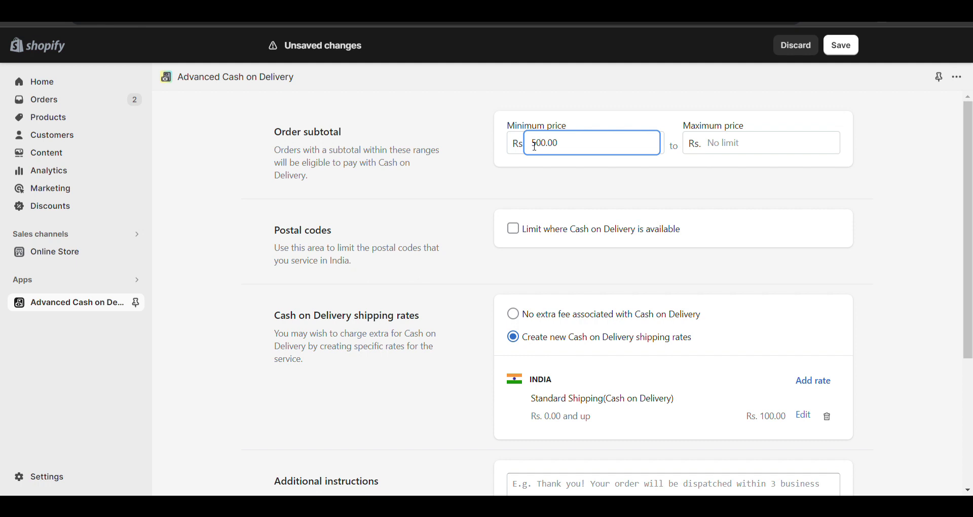
key(BackSpace)
key(BackSpace)
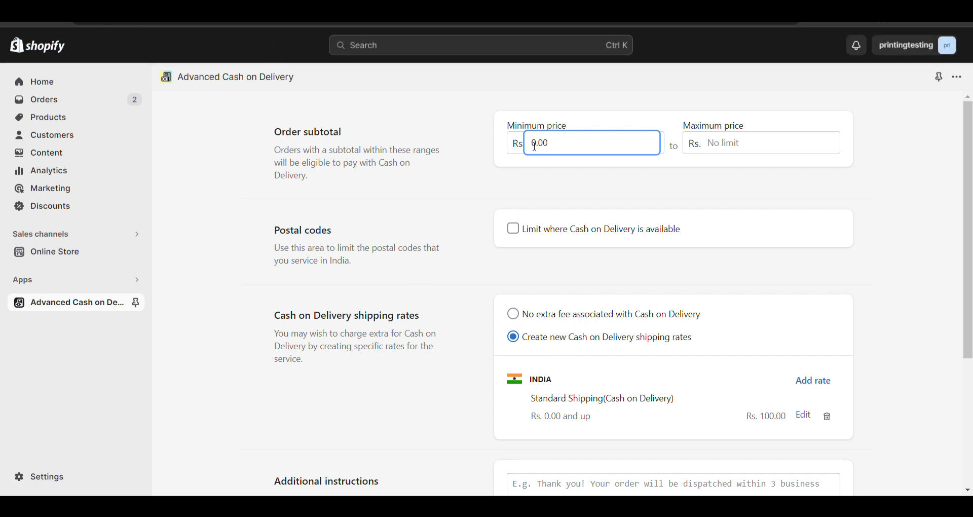
scroll(535, 147, down, 1)
click(515, 184)
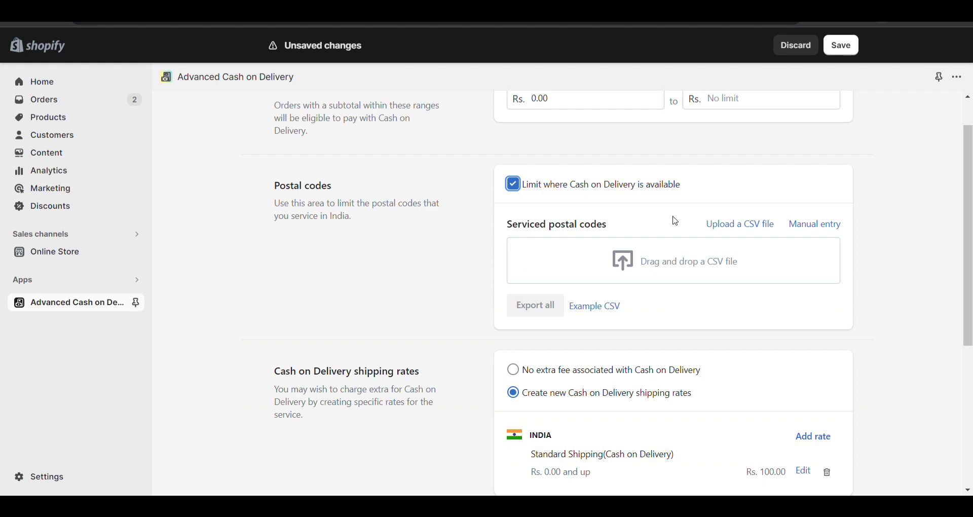
scroll(676, 222, up, 1)
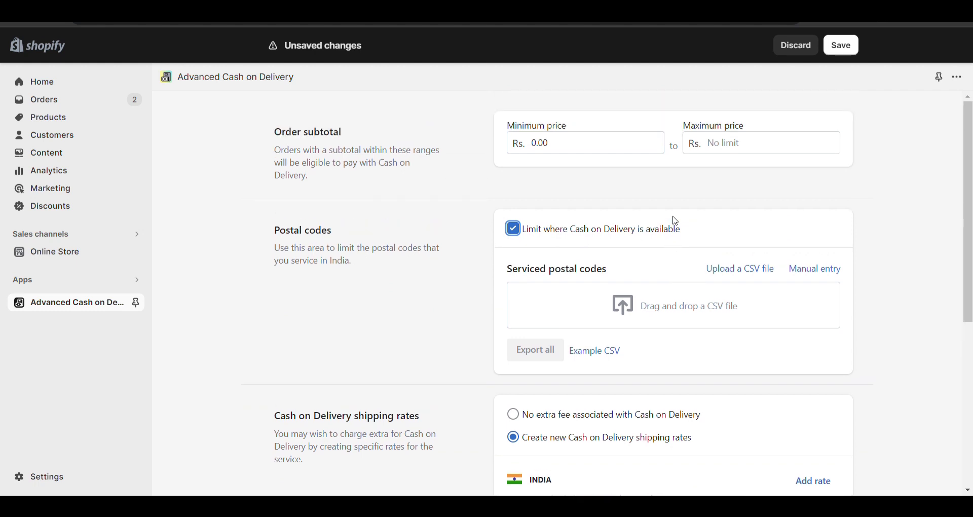
click(514, 229)
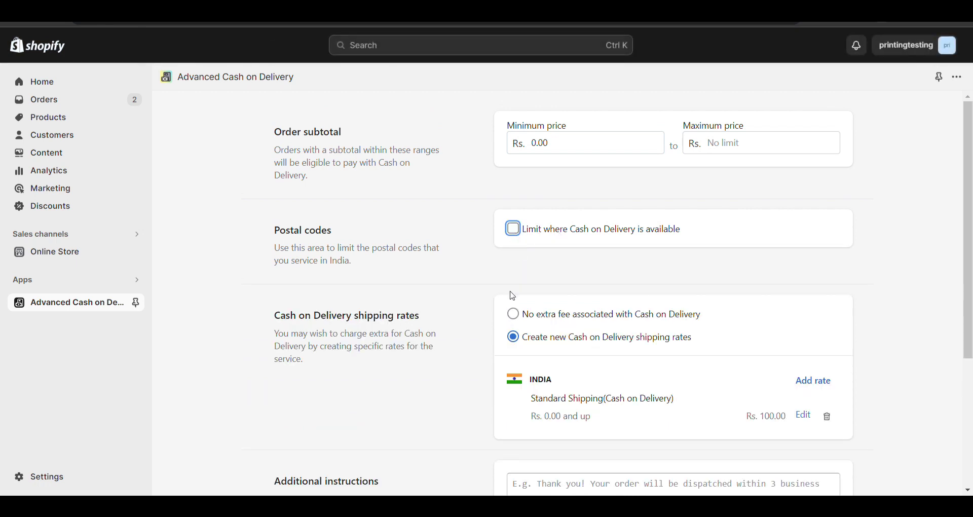
scroll(450, 284, down, 3)
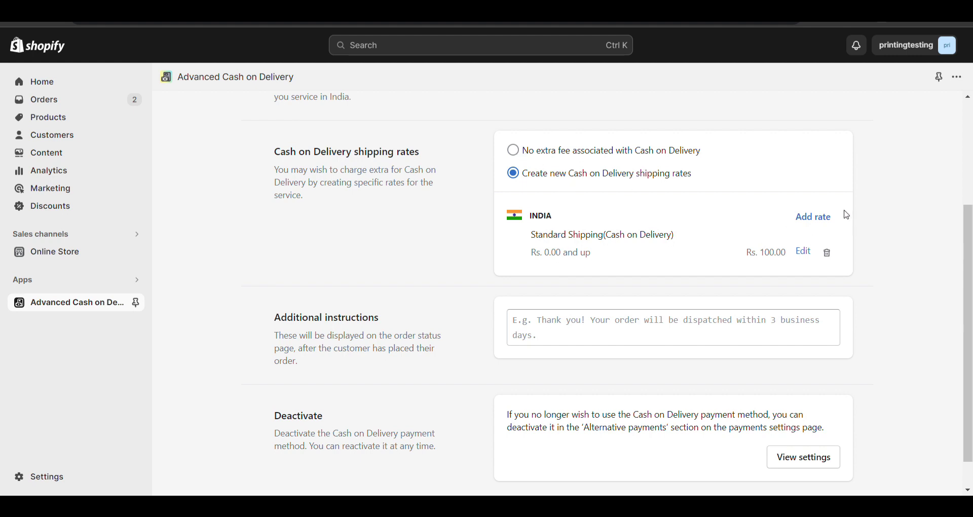
click(805, 253)
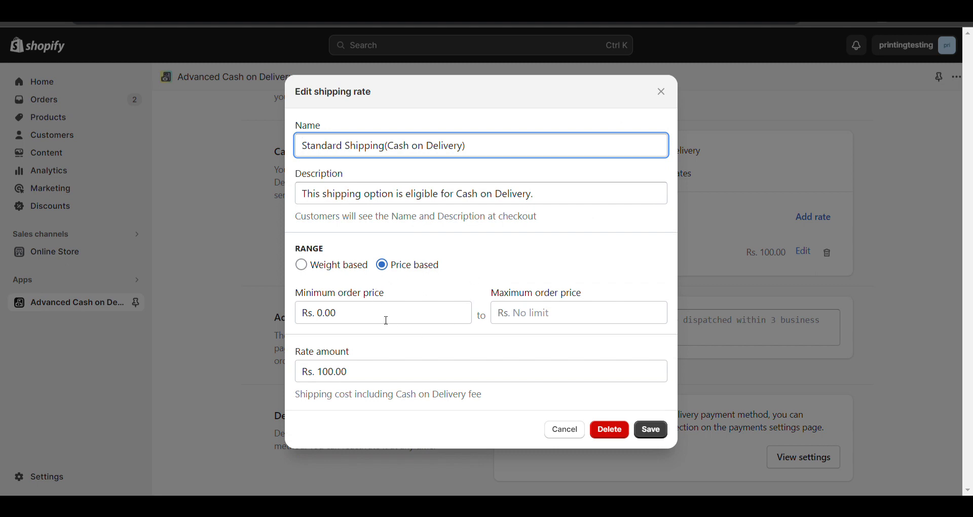
- Edit the Rs. 100.00 COD rate's minimum order price and save it
click(315, 315)
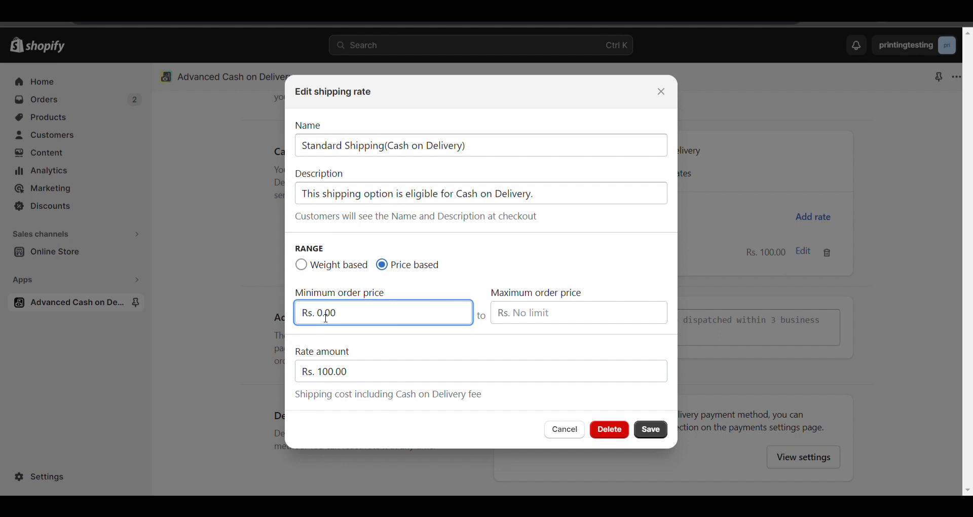
click(651, 432)
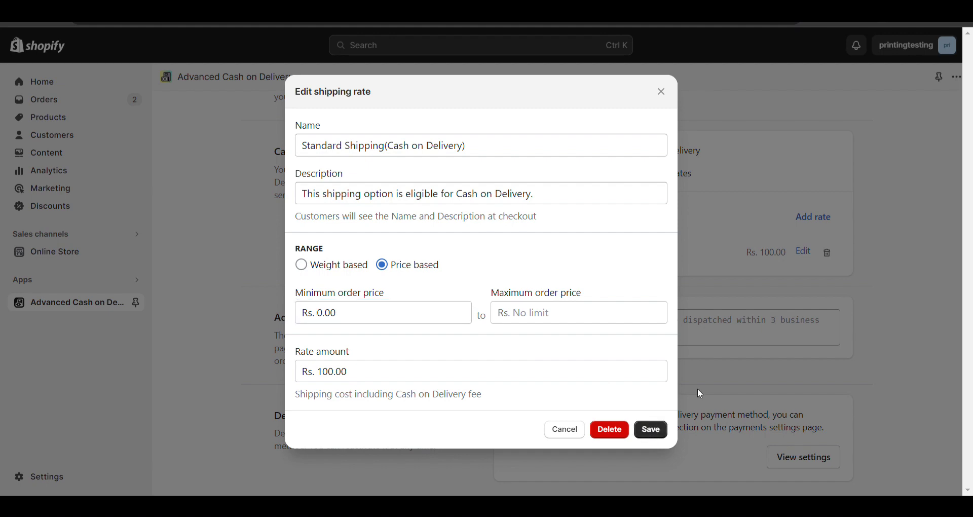
click(662, 92)
- Begin adding a second COD rate, cancel it, and review the single Rs. 100.00 rate
click(818, 217)
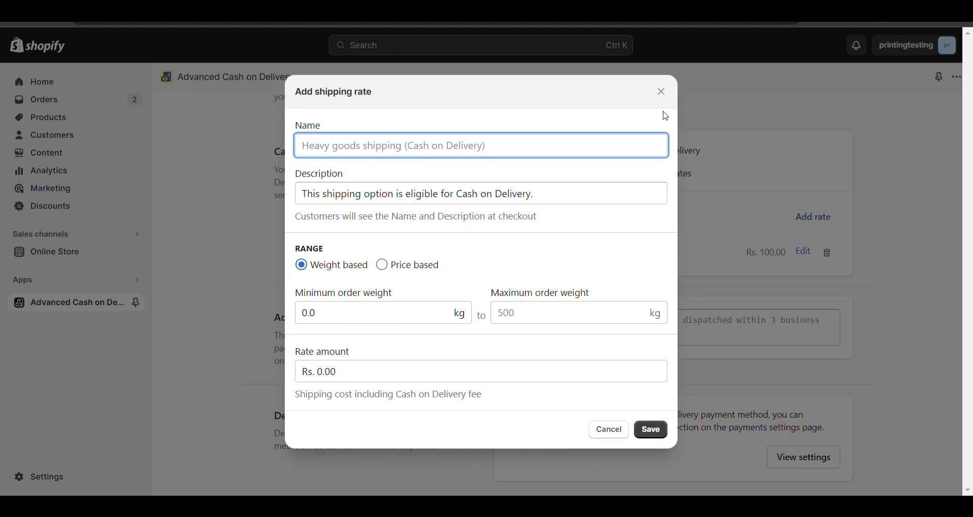
click(662, 93)
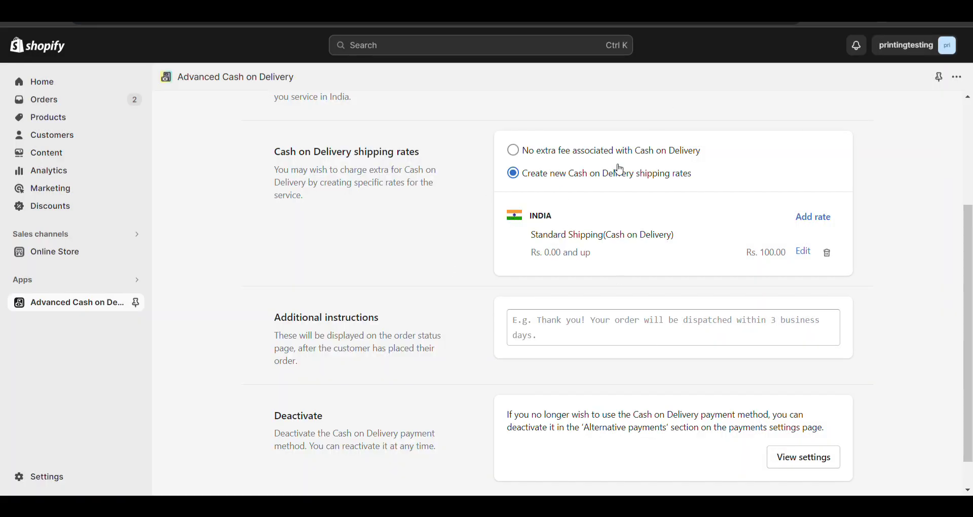
scroll(506, 260, up, 3)
scroll(573, 201, down, 3)
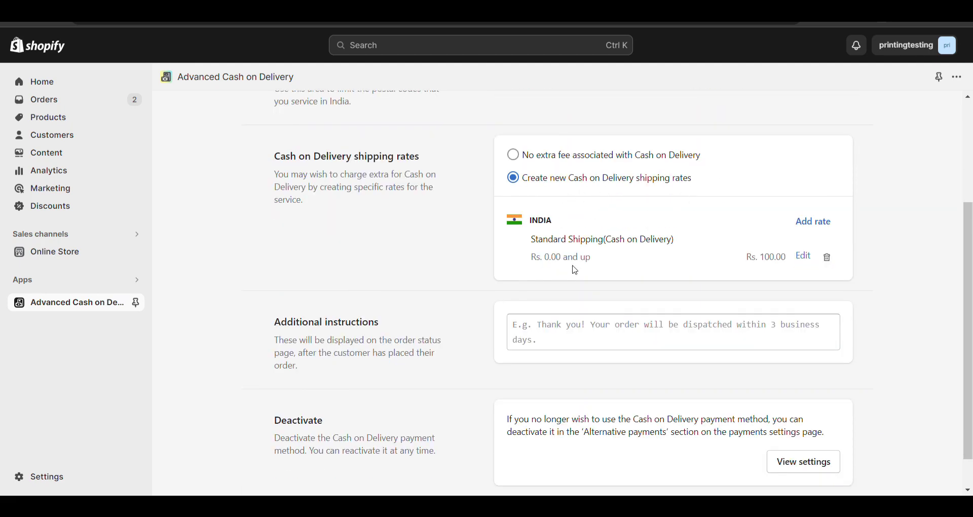
scroll(575, 270, down, 1)
scroll(573, 269, up, 3)
scroll(865, 158, down, 3)
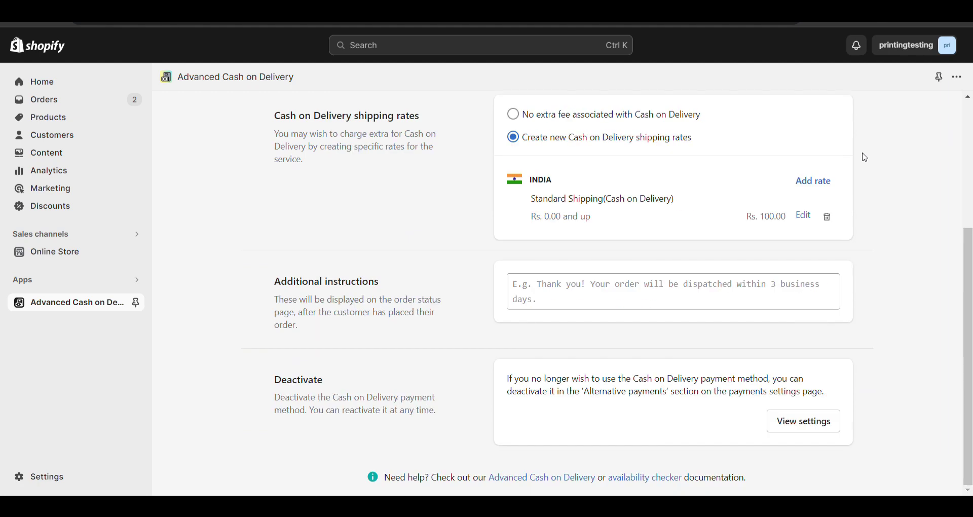
click(18, 479)
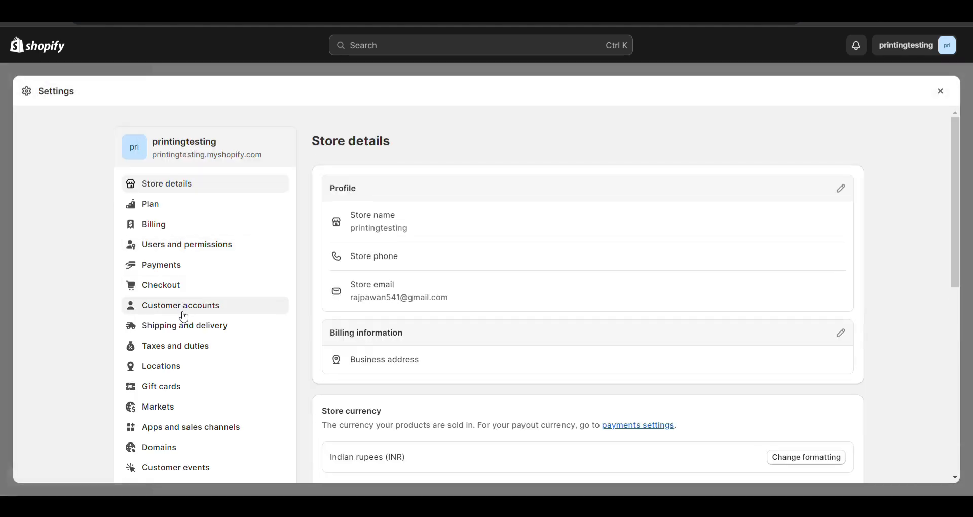
- Delete the Free Shipping(Prepaid) rate from the General shipping profile's Domestic zone
click(184, 326)
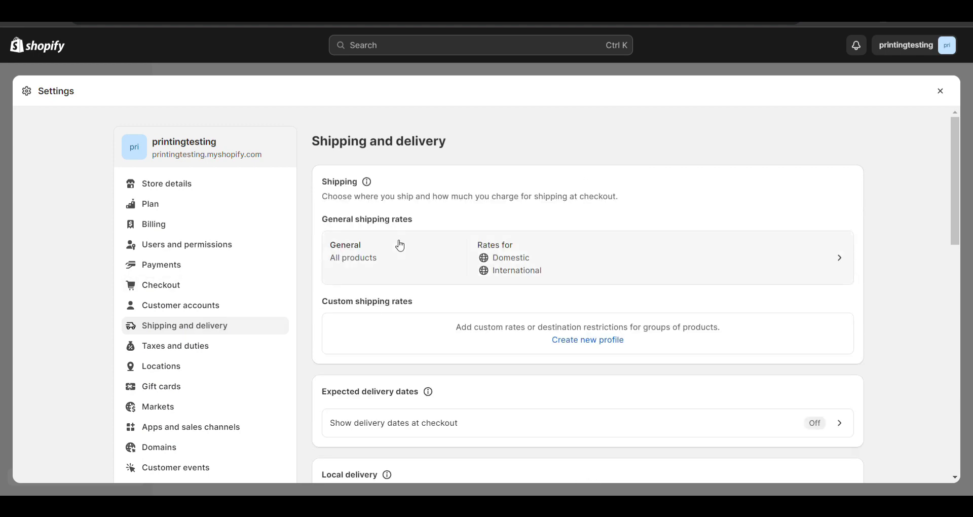
click(753, 261)
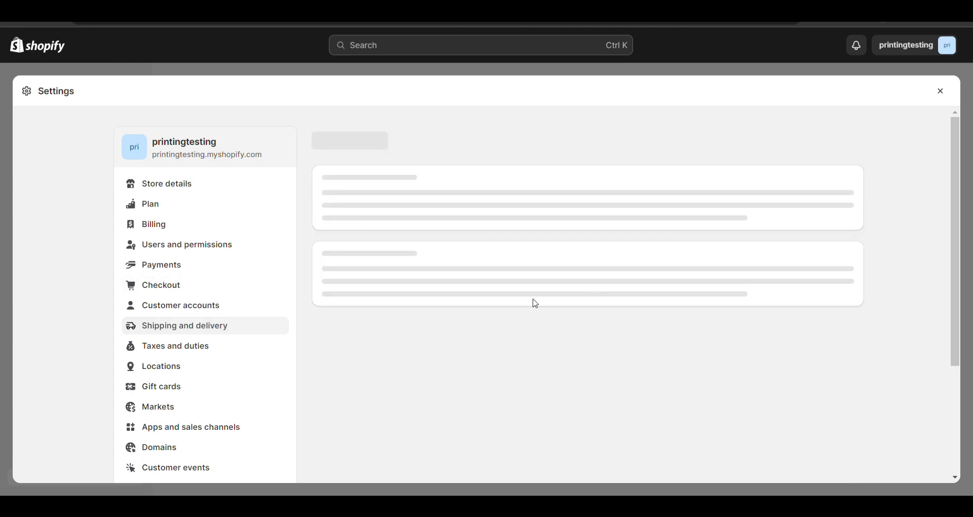
scroll(534, 302, down, 8)
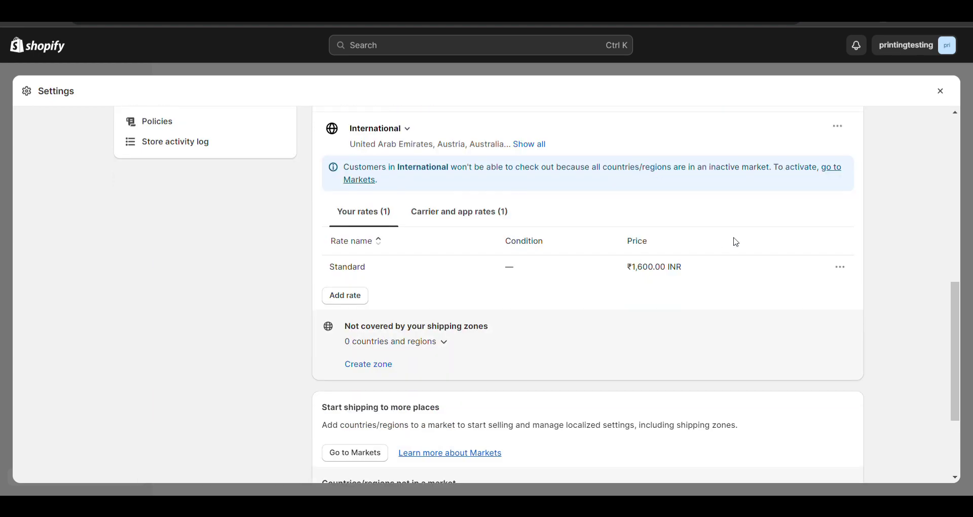
scroll(417, 194, up, 5)
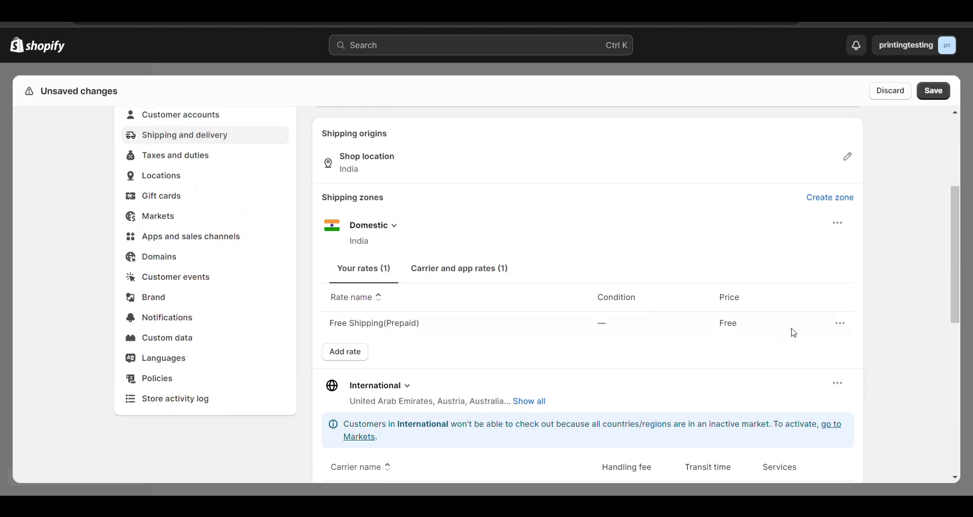
click(841, 324)
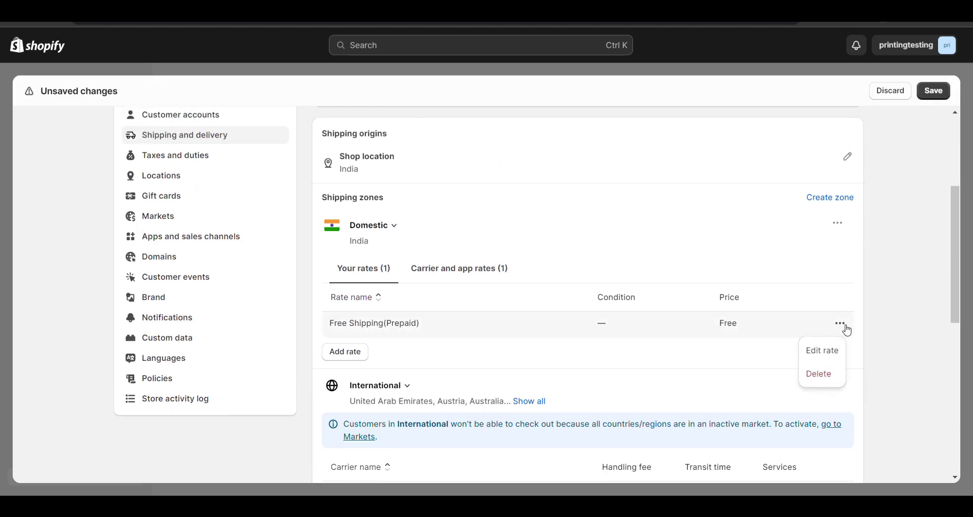
click(832, 381)
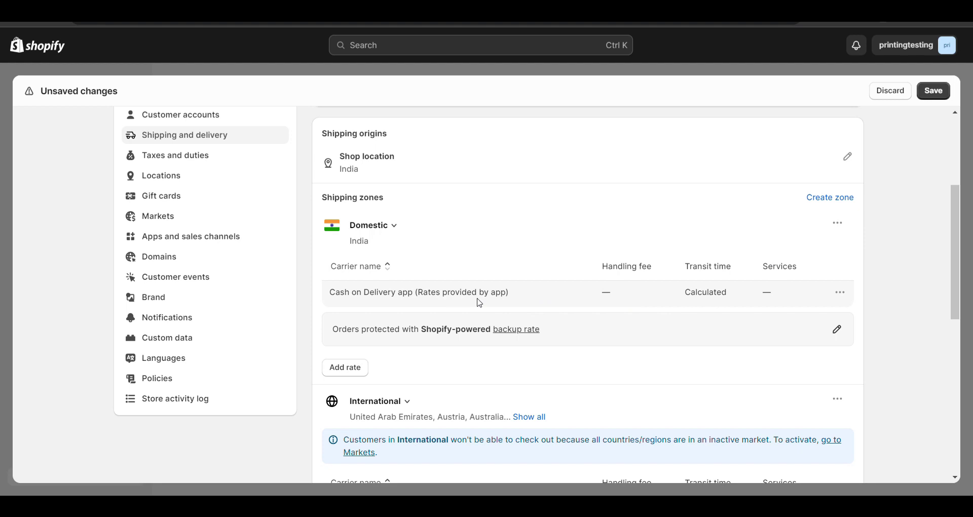
scroll(480, 303, up, 1)
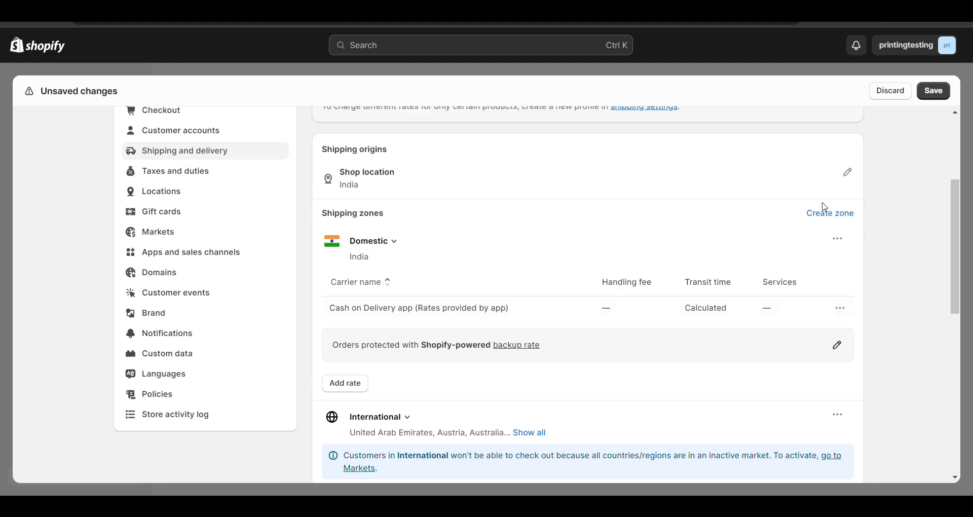
click(344, 384)
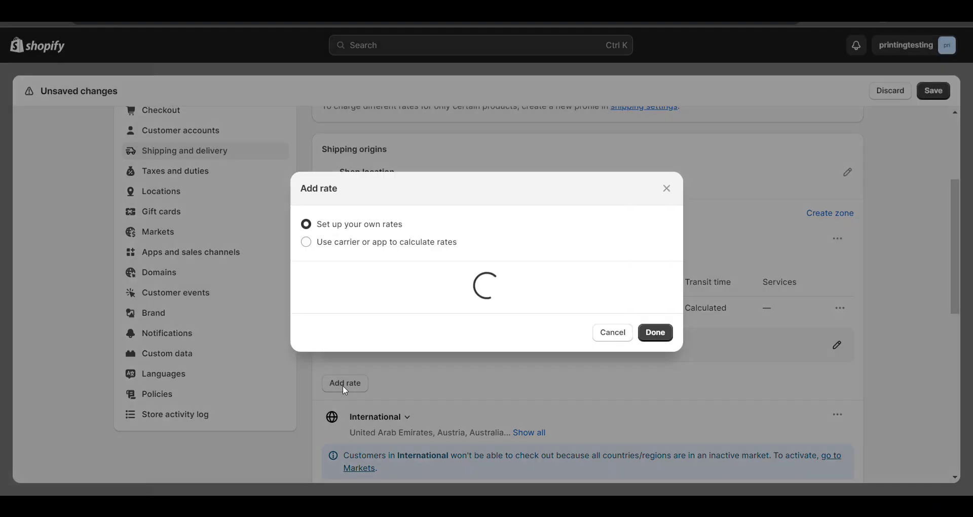
- Add a ₹0.00 Free Shipping(Prepaid) rate with conditional pricing to Domestic and save the profile
click(361, 259)
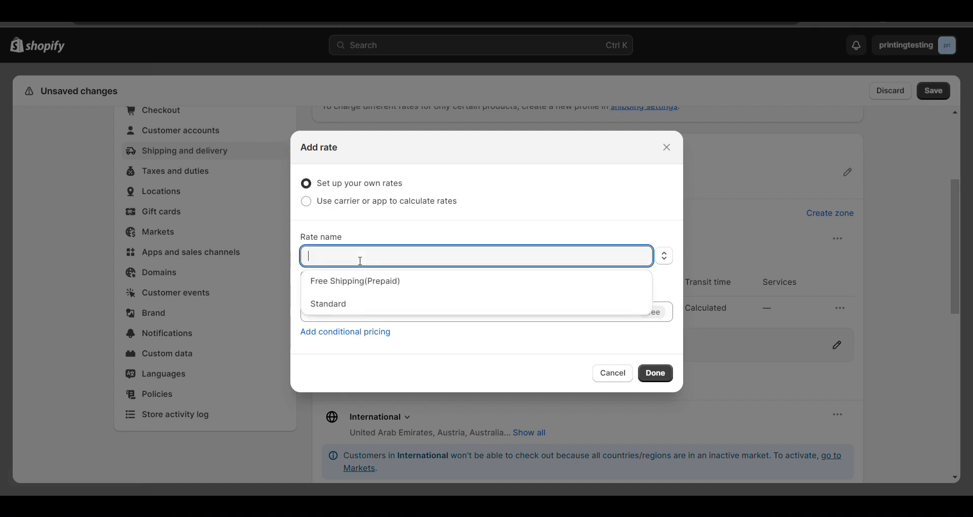
click(363, 282)
click(356, 313)
click(365, 333)
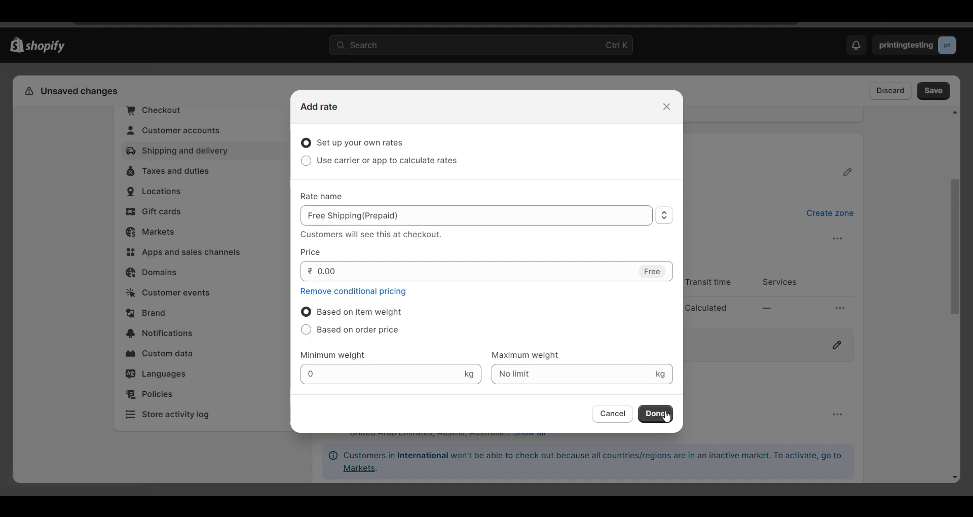
click(660, 416)
click(935, 92)
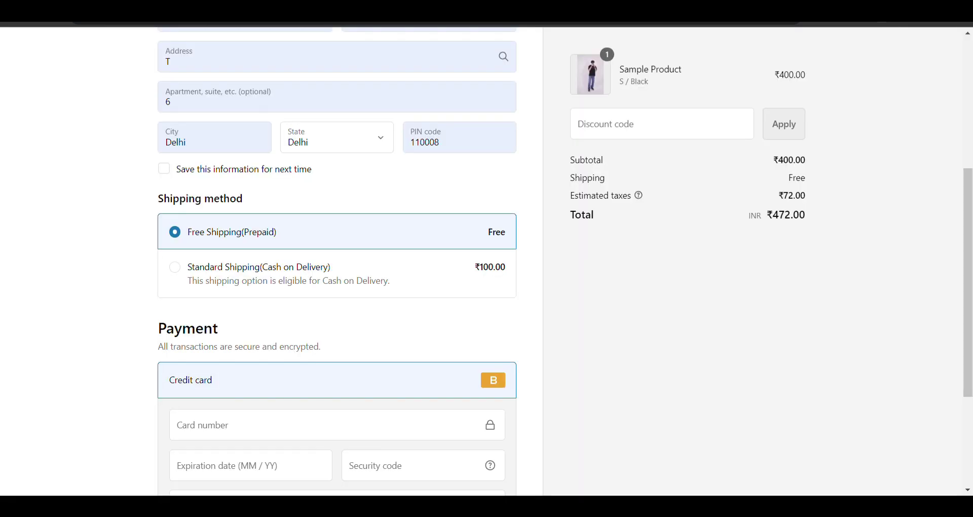
scroll(152, 93, up, 6)
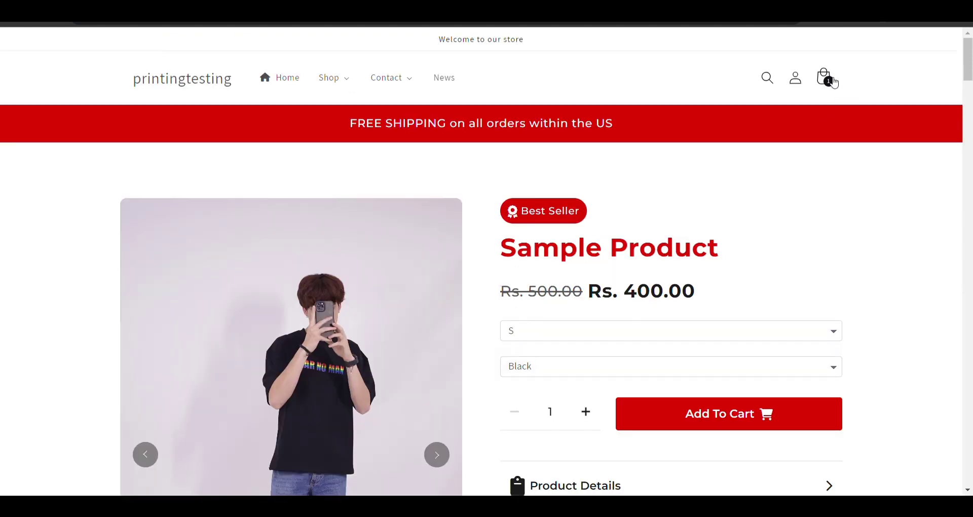
- Go from the cart to checkout with the Sample Product
click(833, 79)
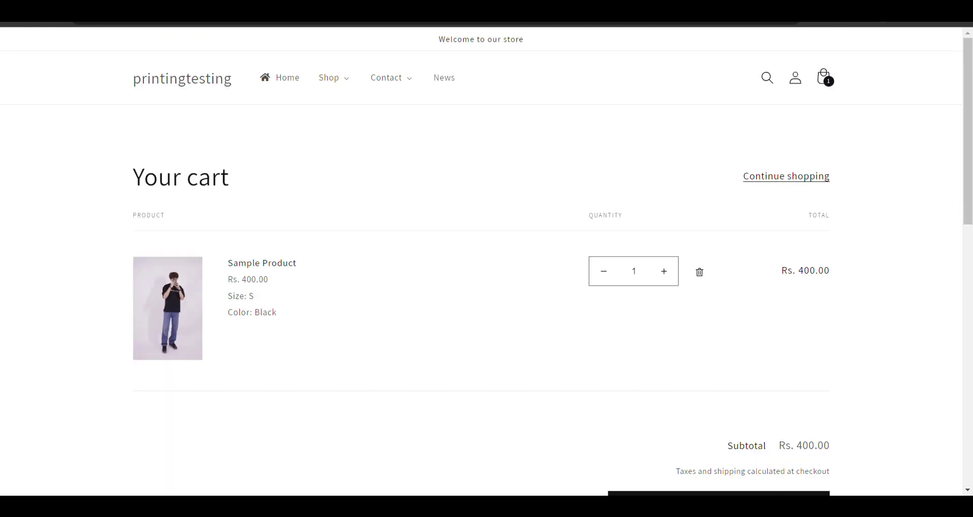
scroll(798, 317, down, 5)
click(745, 257)
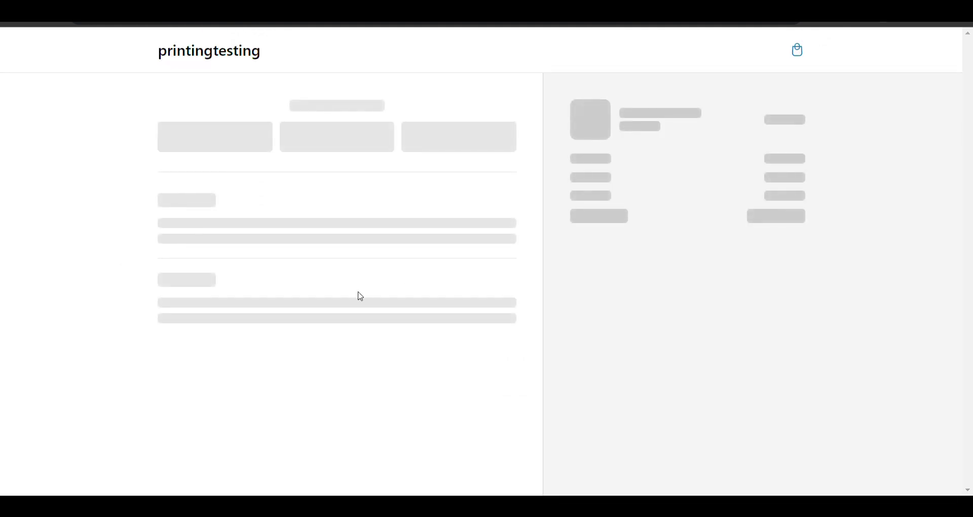
- Select ₹100.00 Standard Shipping (Cash on Delivery), bringing the total to ₹536.00
scroll(320, 301, down, 3)
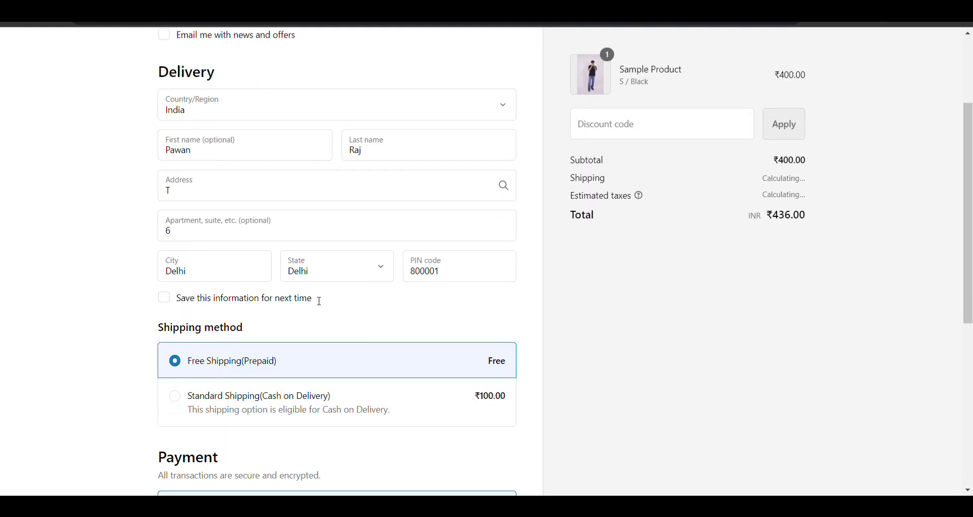
scroll(320, 301, up, 2)
scroll(296, 213, down, 3)
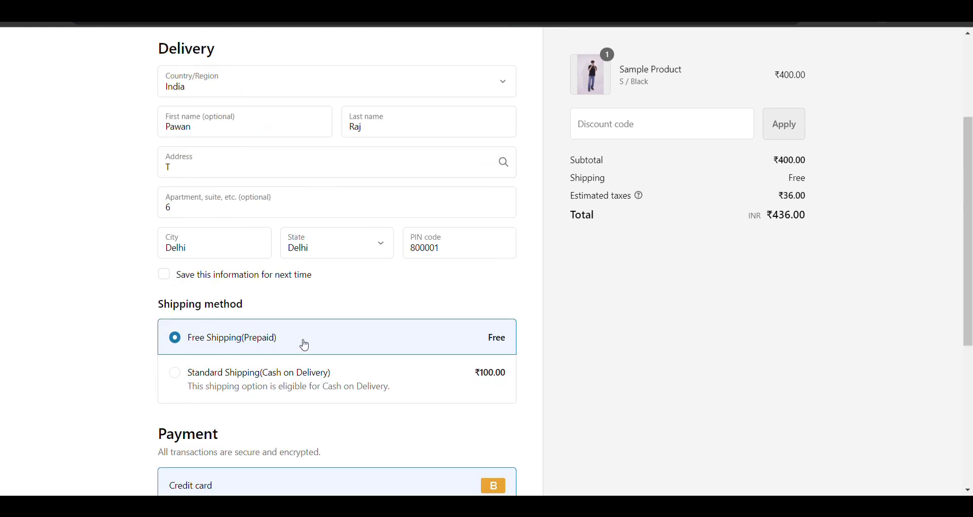
scroll(233, 344, down, 1)
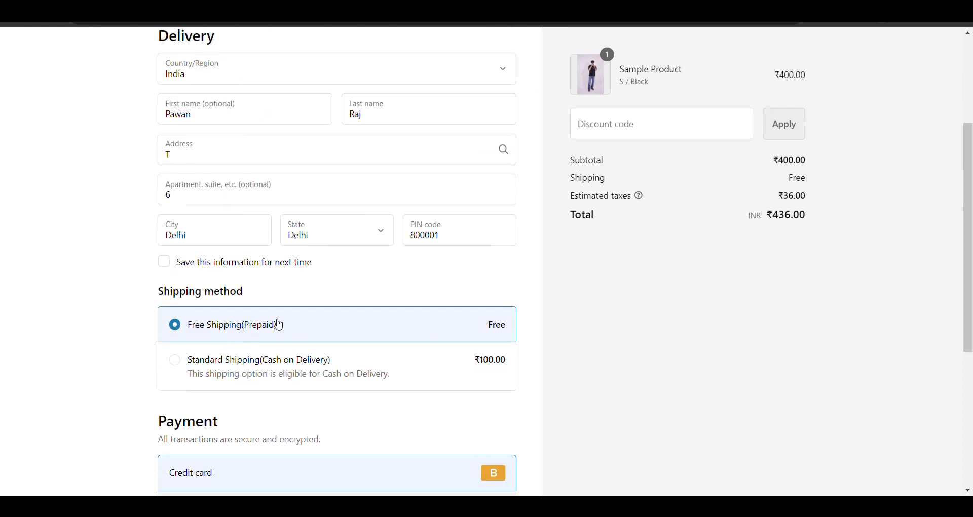
click(245, 363)
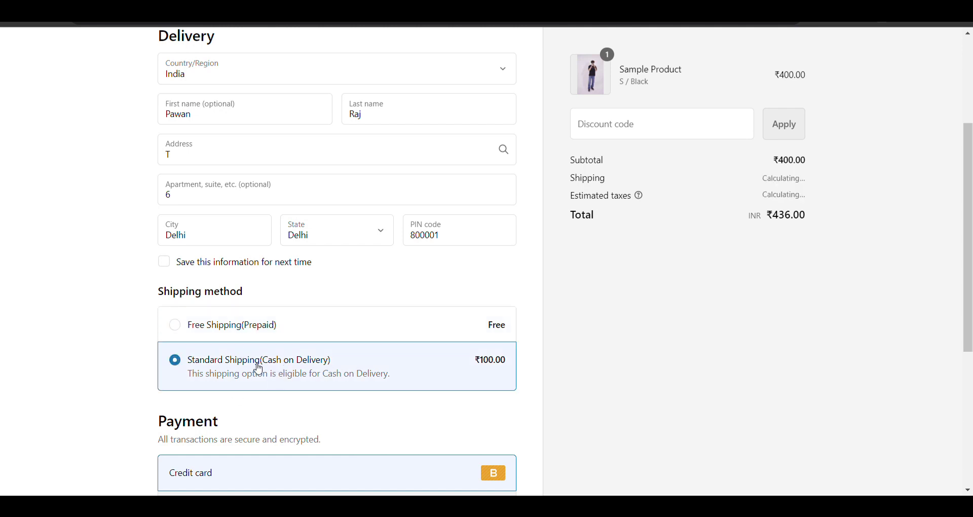
scroll(439, 367, down, 3)
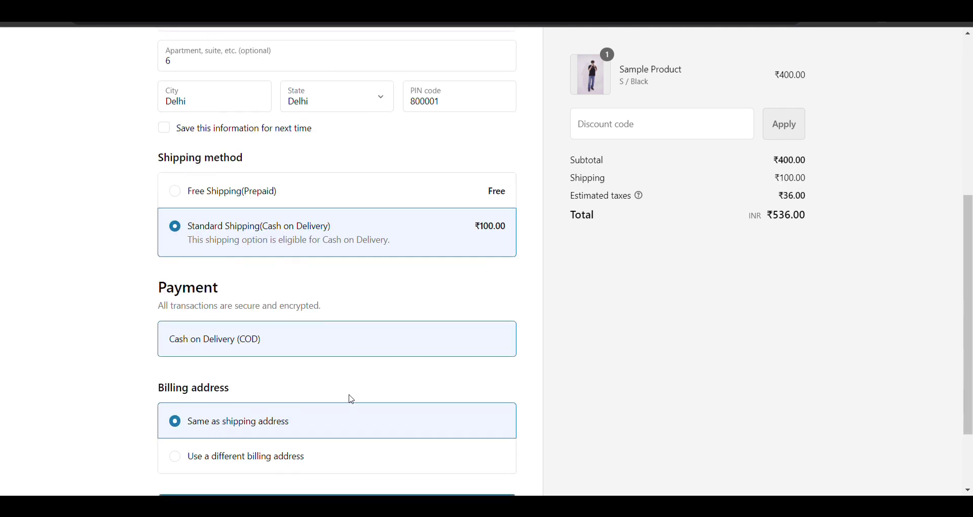